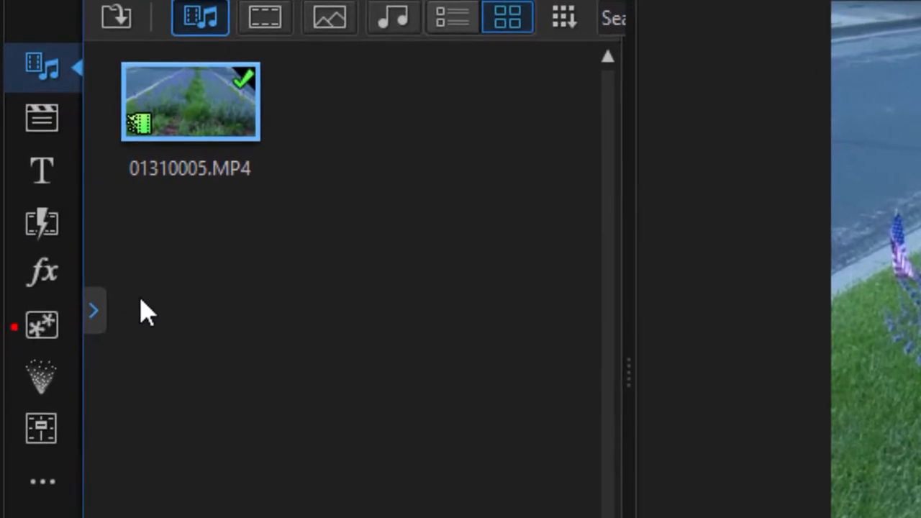
# Step: Browse the Color Boards library, including its Custom, Uniform Color and Gradient Color categories
pyautogui.click(96, 317)
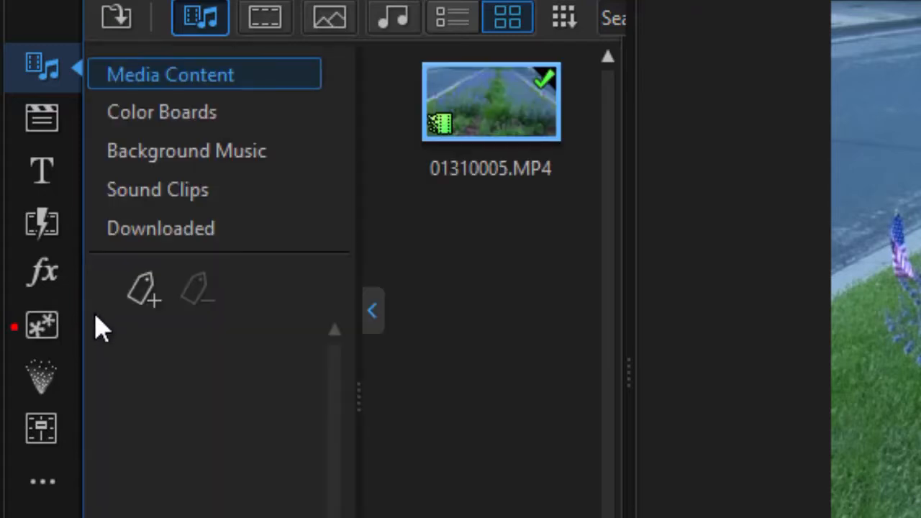
pyautogui.click(201, 117)
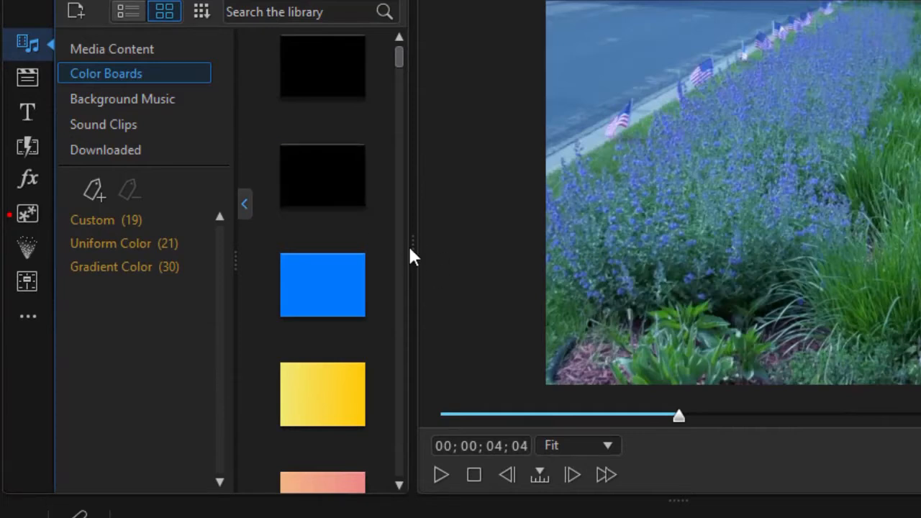
pyautogui.moveTo(414, 243); pyautogui.dragTo(610, 227)
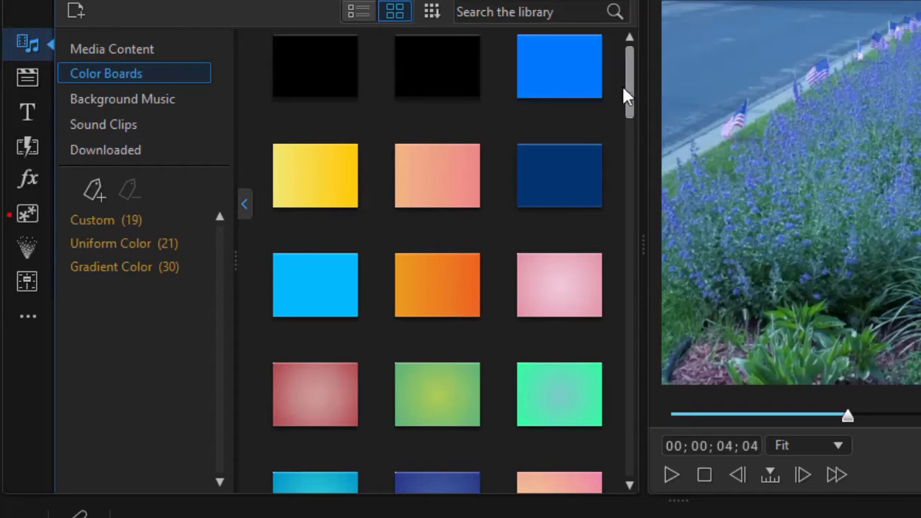
pyautogui.moveTo(626, 96); pyautogui.dragTo(612, 69)
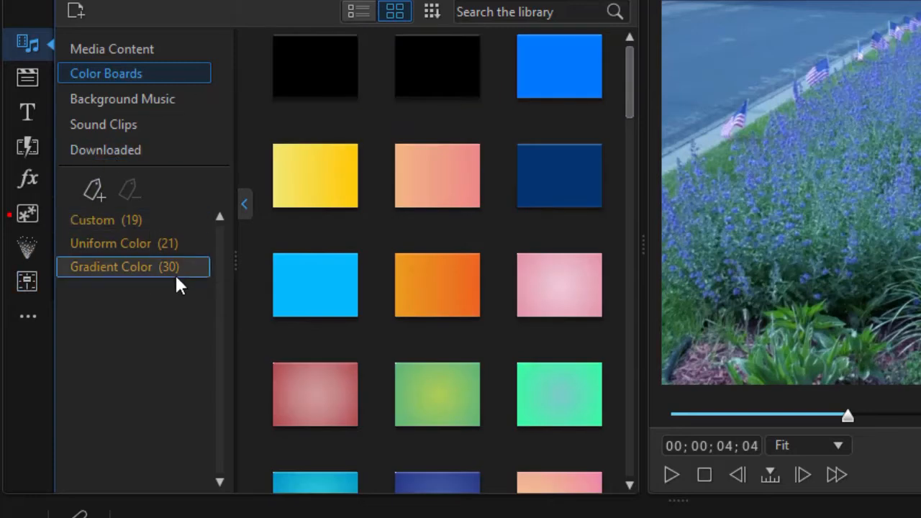
pyautogui.click(141, 222)
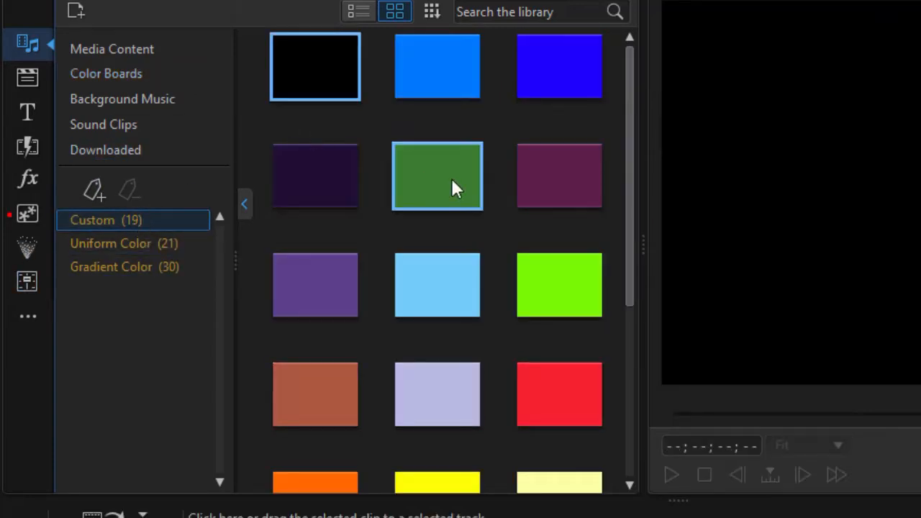
pyautogui.click(137, 245)
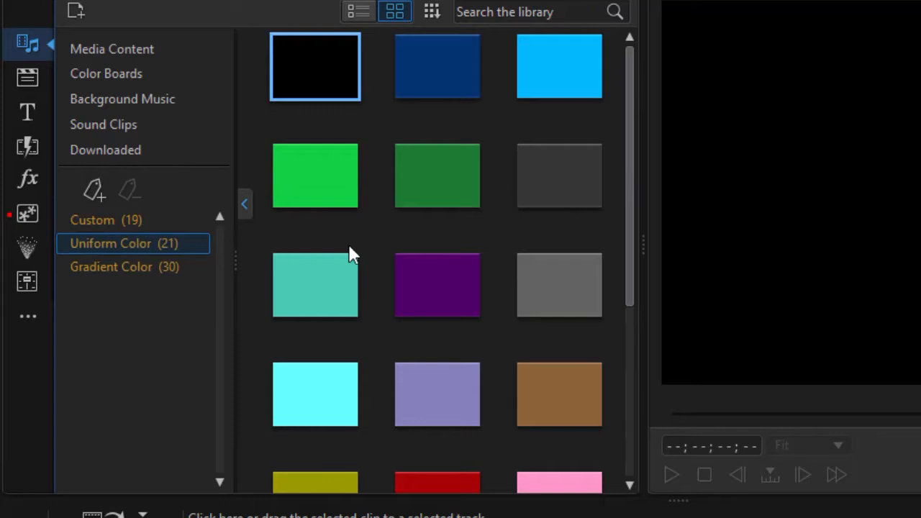
pyautogui.click(115, 268)
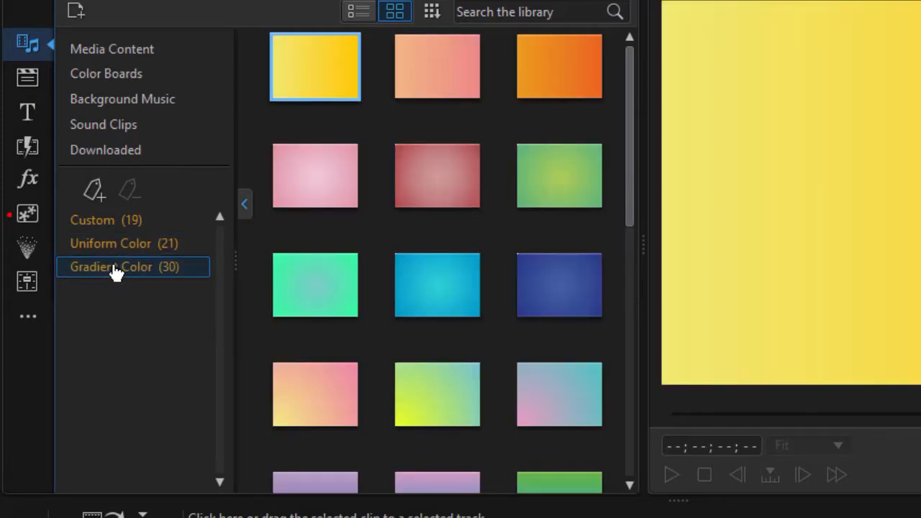
# Step: Place the brown uniform color board on video track 2 at the playhead and shrink it to cover the lower part of the frame
pyautogui.click(153, 246)
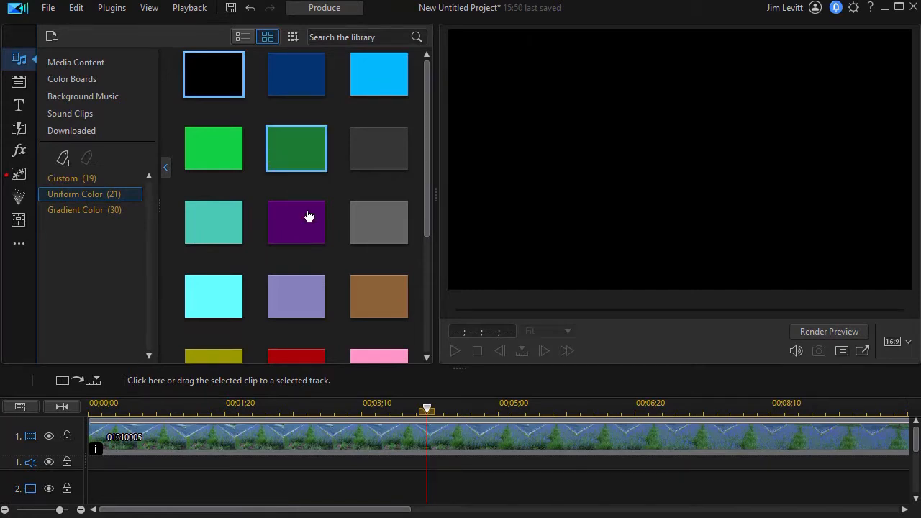
pyautogui.moveTo(385, 298); pyautogui.dragTo(434, 478)
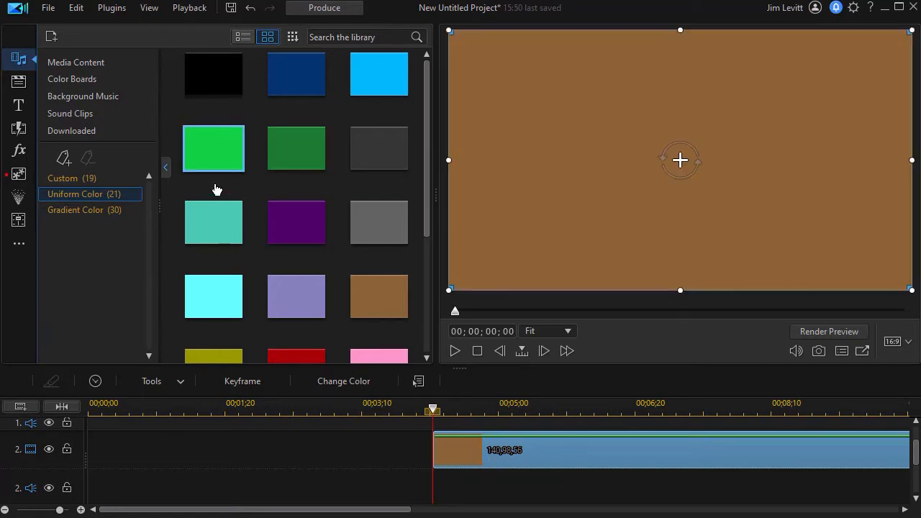
pyautogui.click(165, 168)
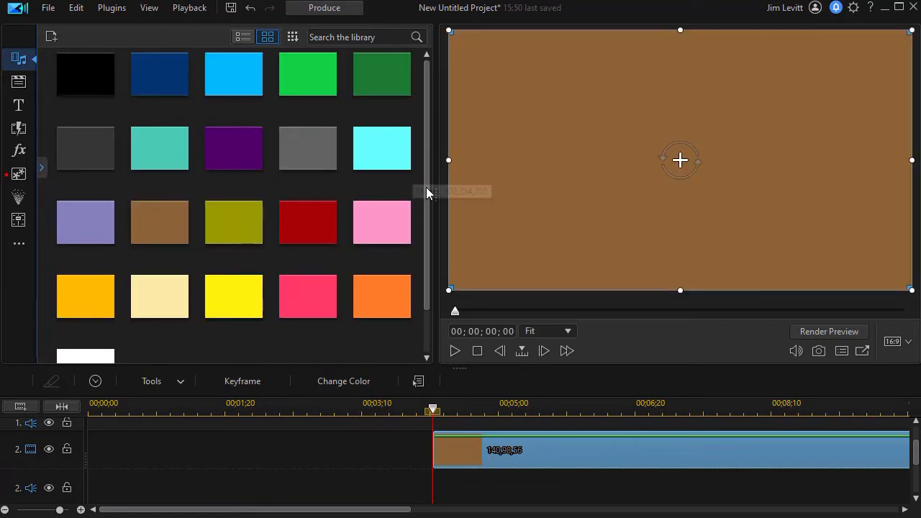
pyautogui.moveTo(435, 195); pyautogui.dragTo(153, 199)
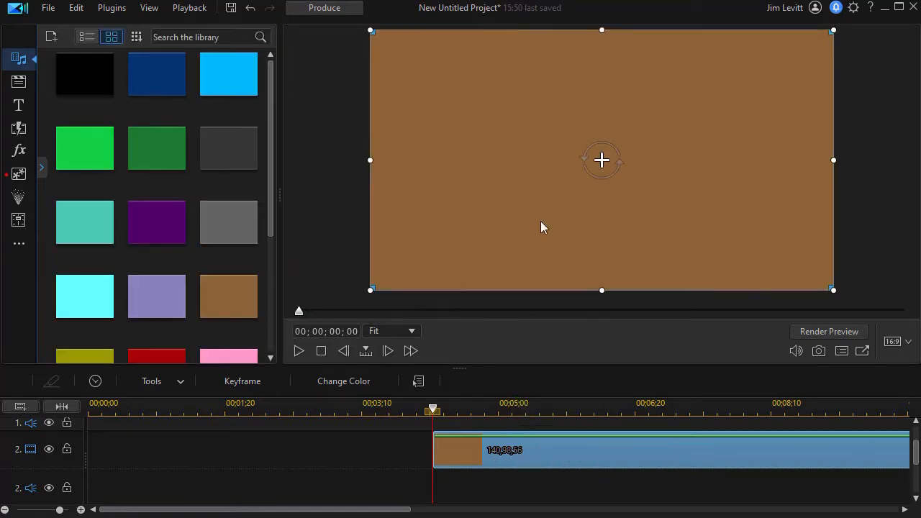
pyautogui.moveTo(603, 29); pyautogui.dragTo(587, 96)
pyautogui.moveTo(541, 174); pyautogui.dragTo(545, 242)
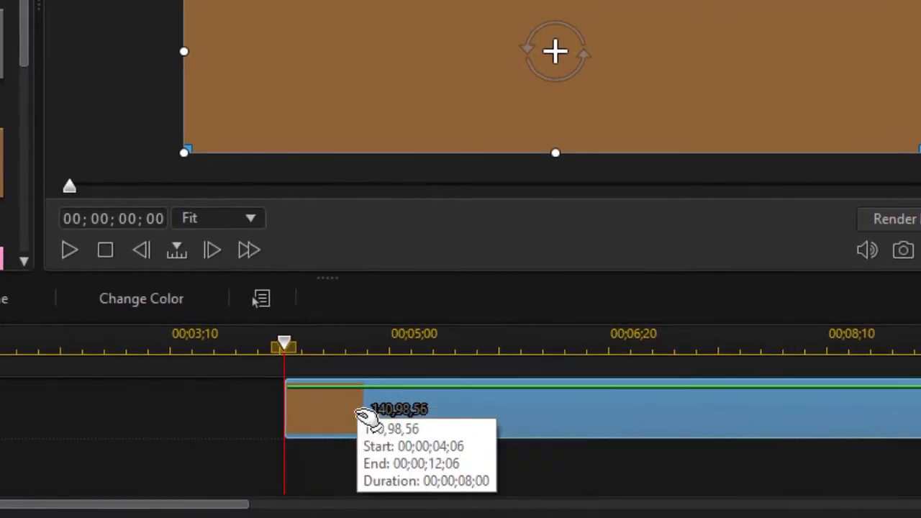
# Step: Change the brown color board's color to a bright magenta, hex C139CC
pyautogui.click(160, 302)
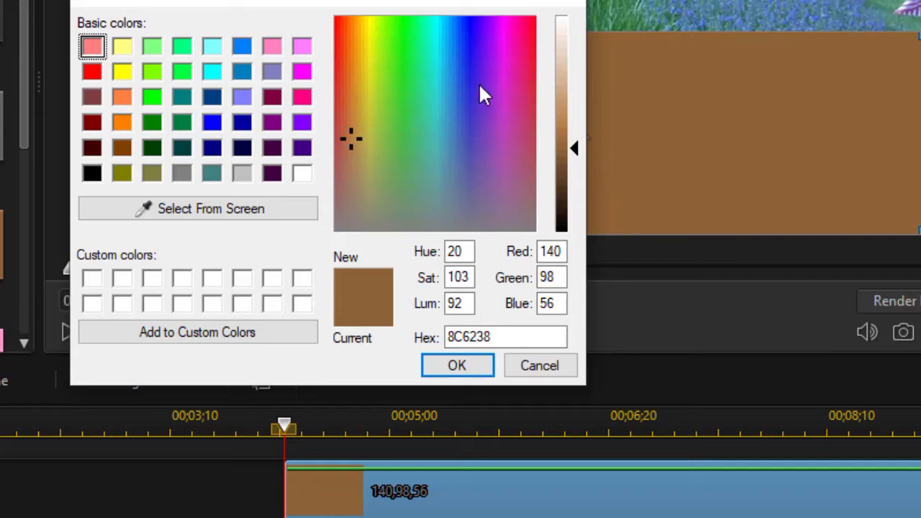
pyautogui.click(500, 104)
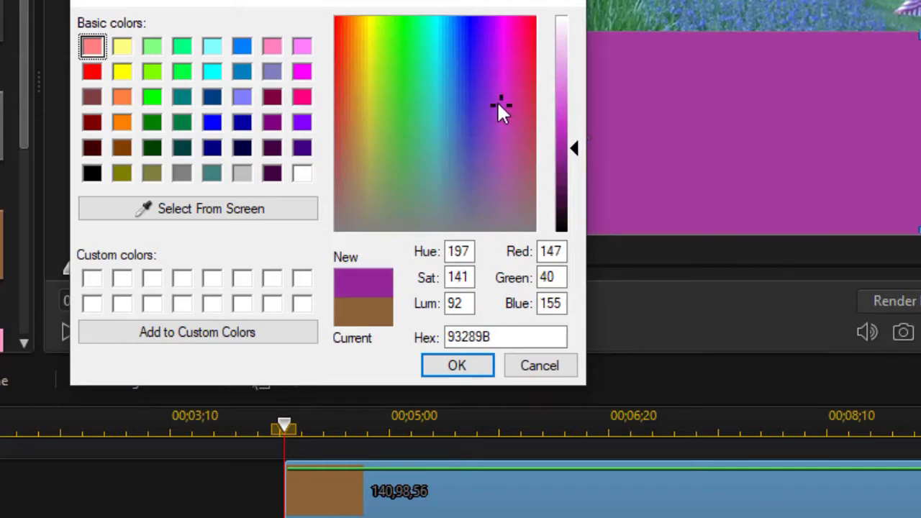
pyautogui.moveTo(575, 152); pyautogui.dragTo(574, 122)
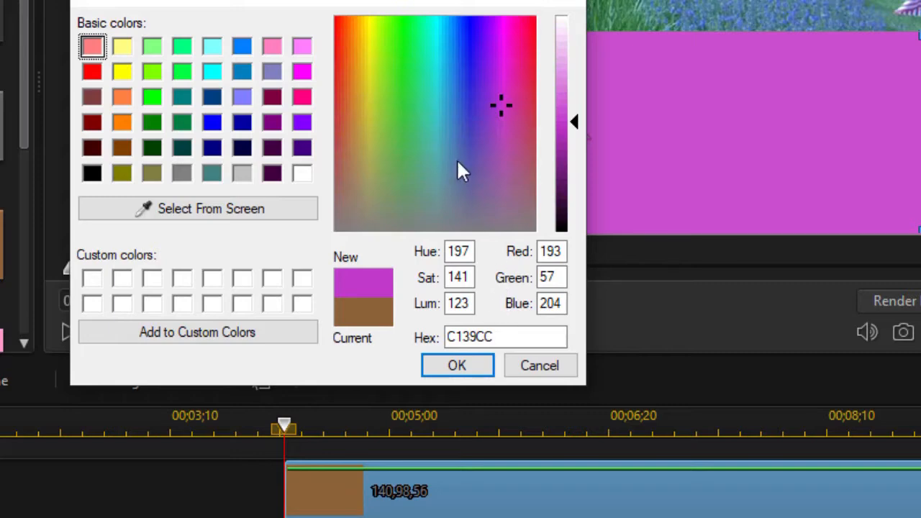
pyautogui.click(461, 368)
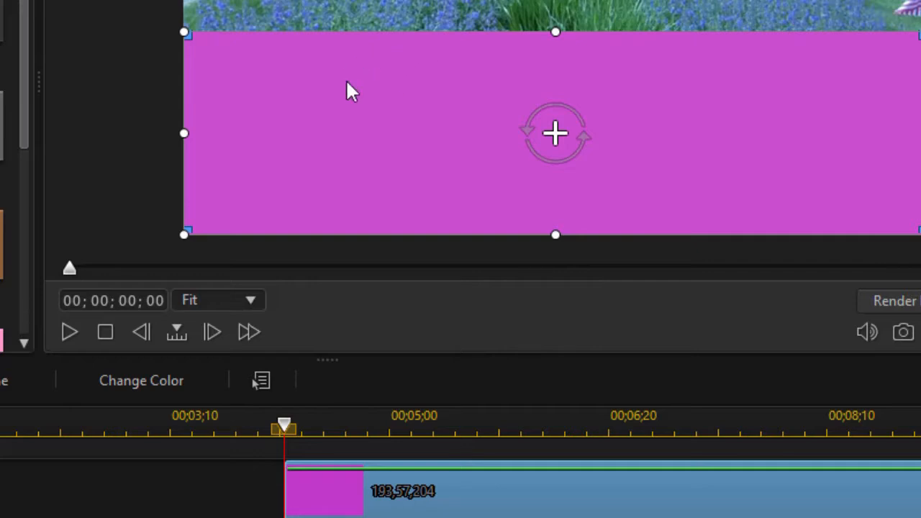
# Step: Recolor the magenta board with the blue 4D7CAF sampled from the road in the preview, and delete the board from video track 2
pyautogui.click(122, 382)
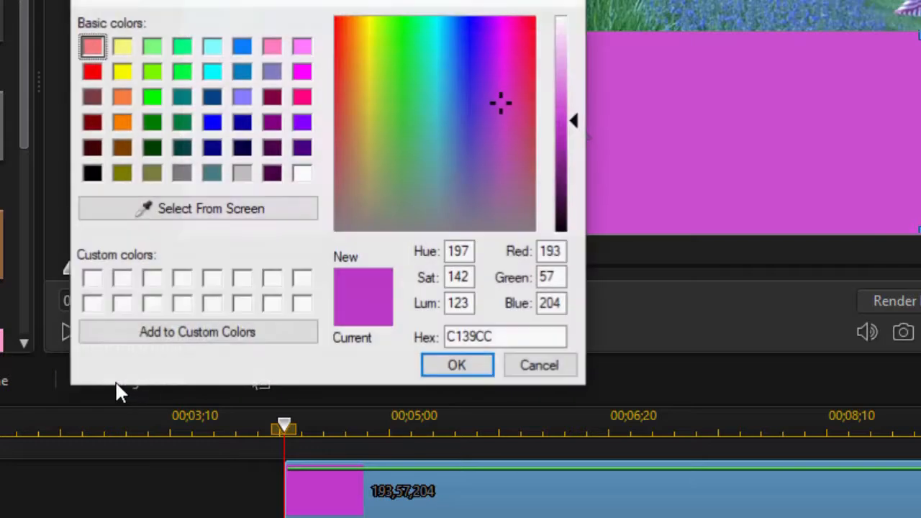
pyautogui.click(197, 217)
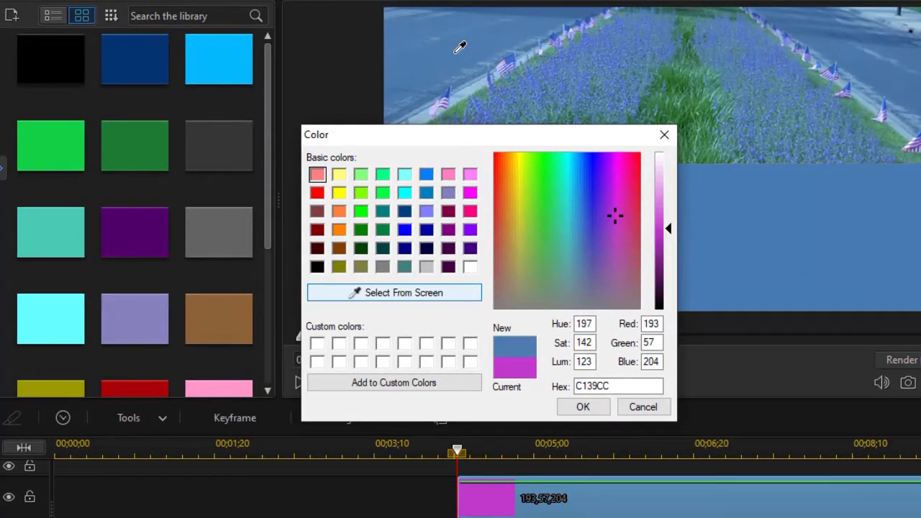
pyautogui.click(455, 52)
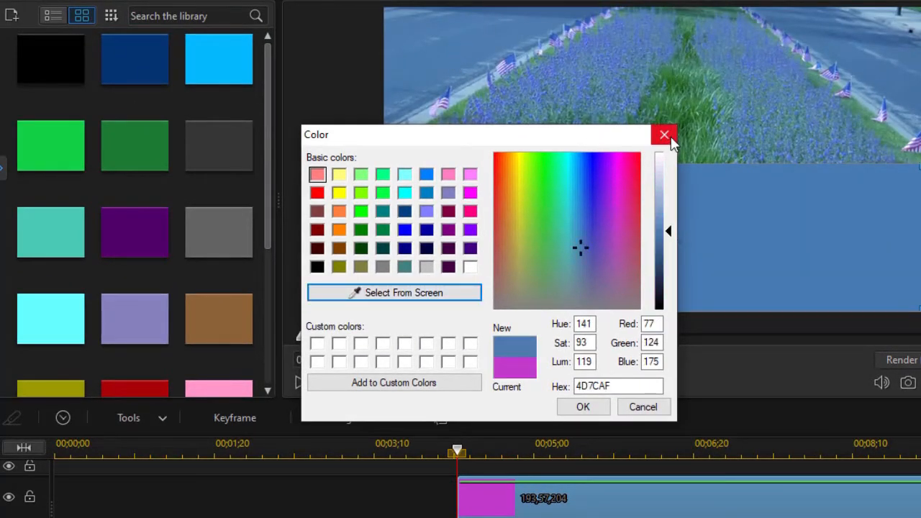
pyautogui.click(585, 406)
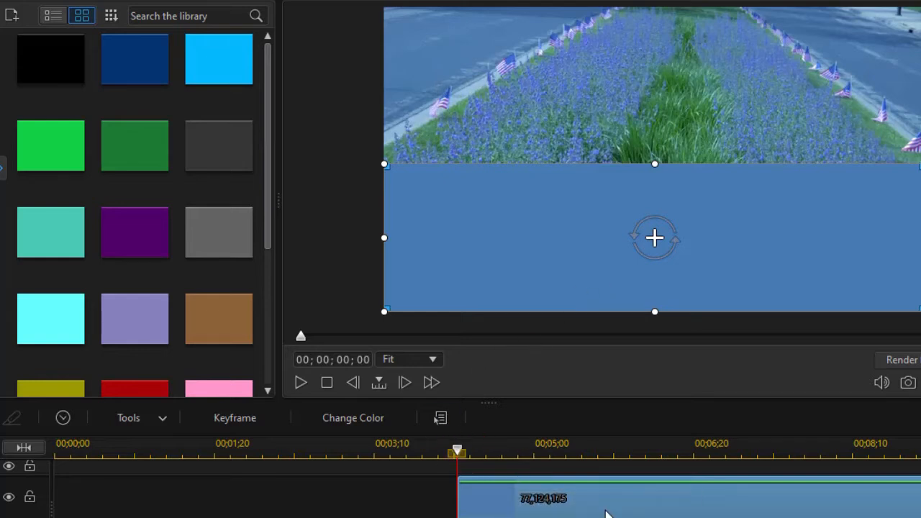
pyautogui.scroll(-1, 619, 508)
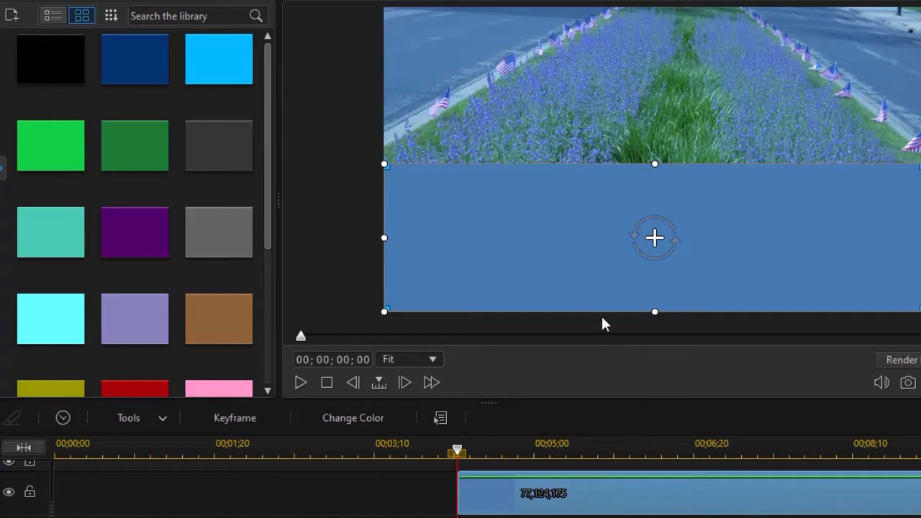
pyautogui.press('Delete')
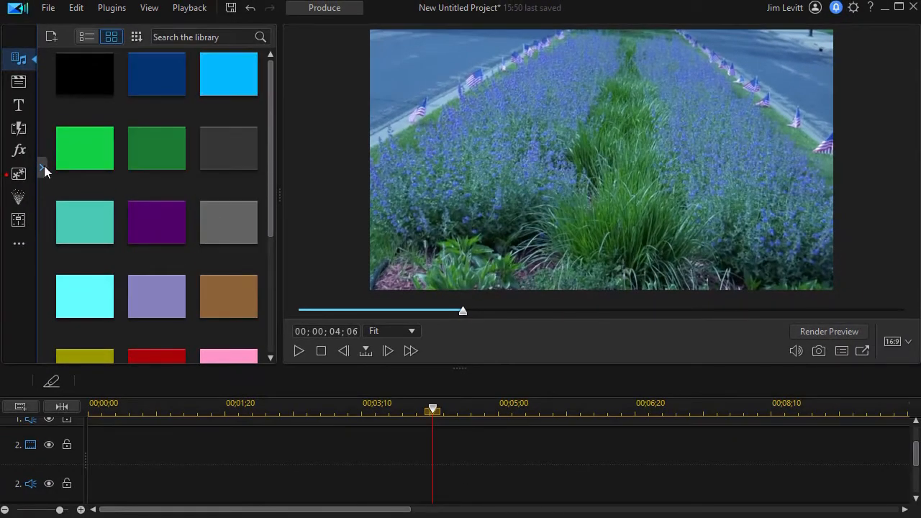
# Step: Place the orange gradient color board 03 on video track 2 at the playhead and shrink it to cover the lower part of the frame
pyautogui.click(47, 166)
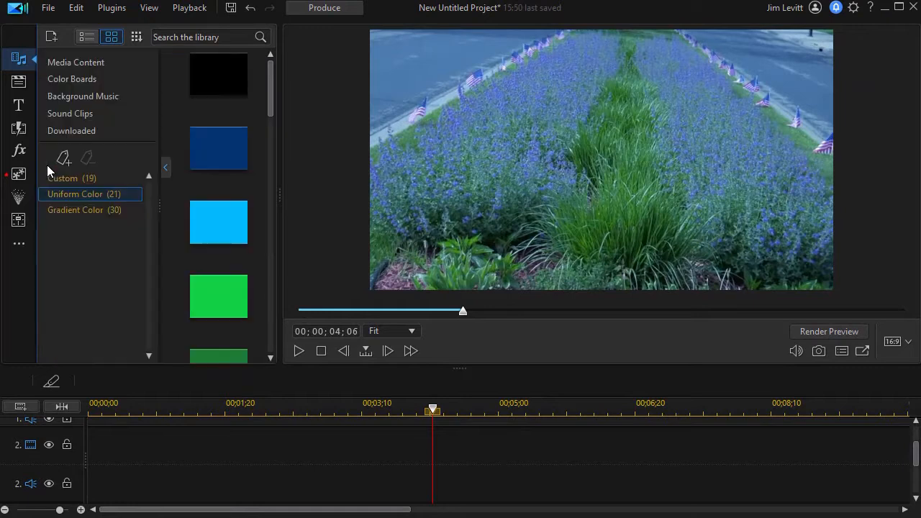
pyautogui.click(97, 212)
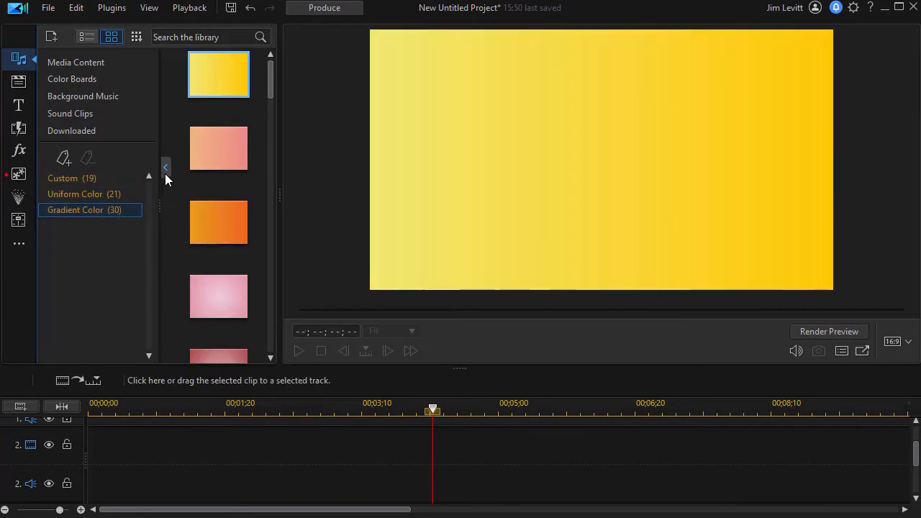
pyautogui.click(164, 167)
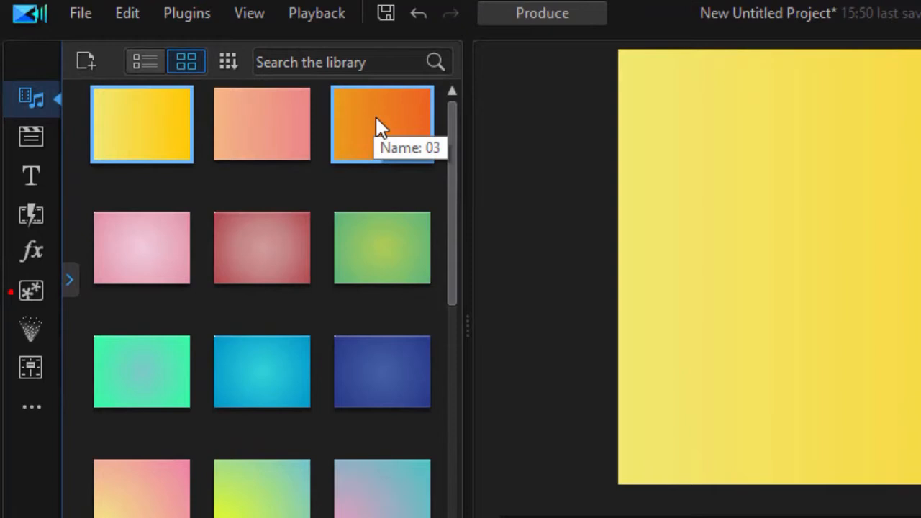
pyautogui.click(376, 121)
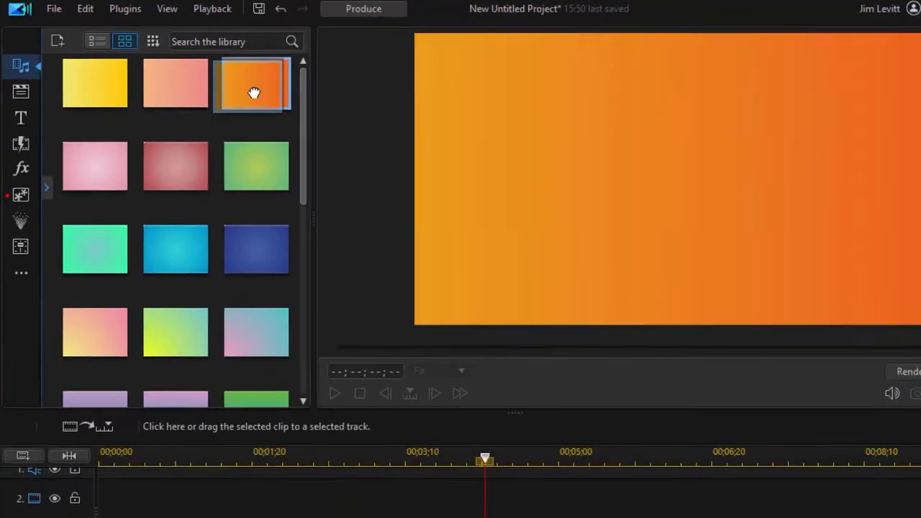
pyautogui.moveTo(381, 148); pyautogui.dragTo(432, 452)
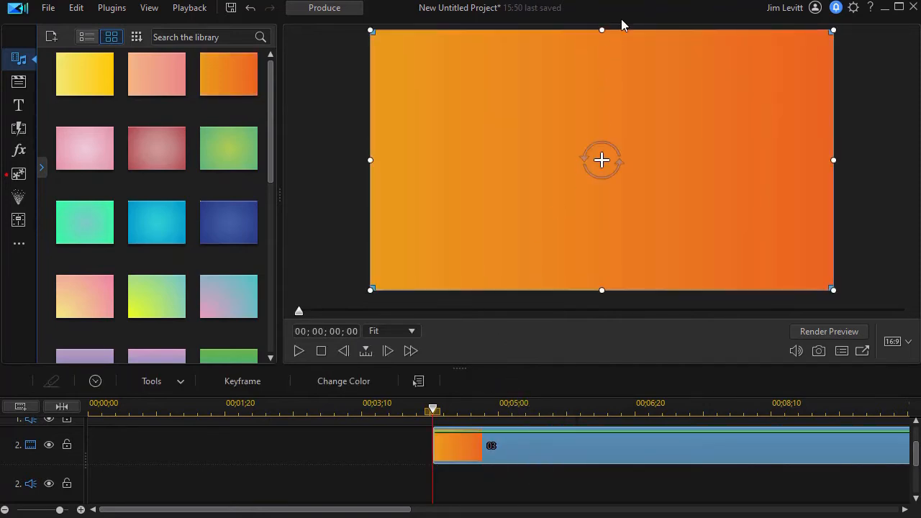
pyautogui.moveTo(602, 30); pyautogui.dragTo(592, 103)
pyautogui.moveTo(518, 177); pyautogui.dragTo(515, 231)
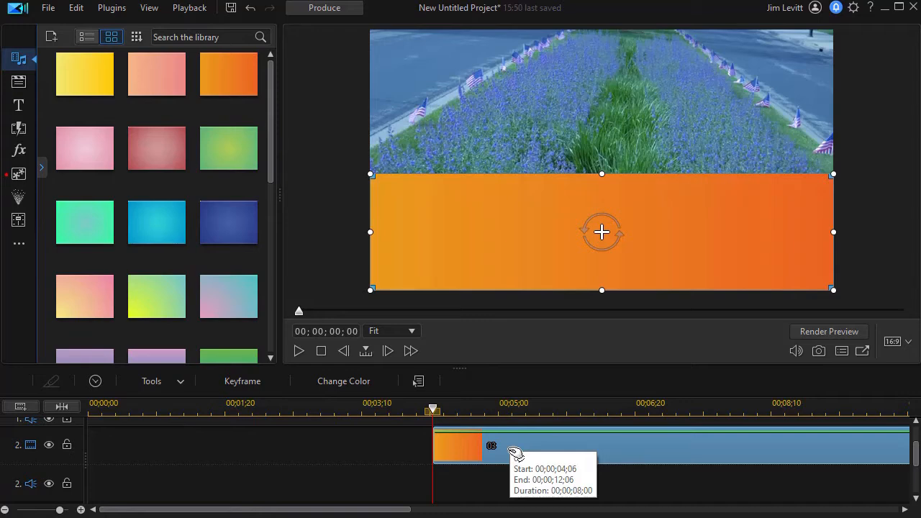
# Step: Set the orange board's gradient direction to 359°
pyautogui.click(367, 382)
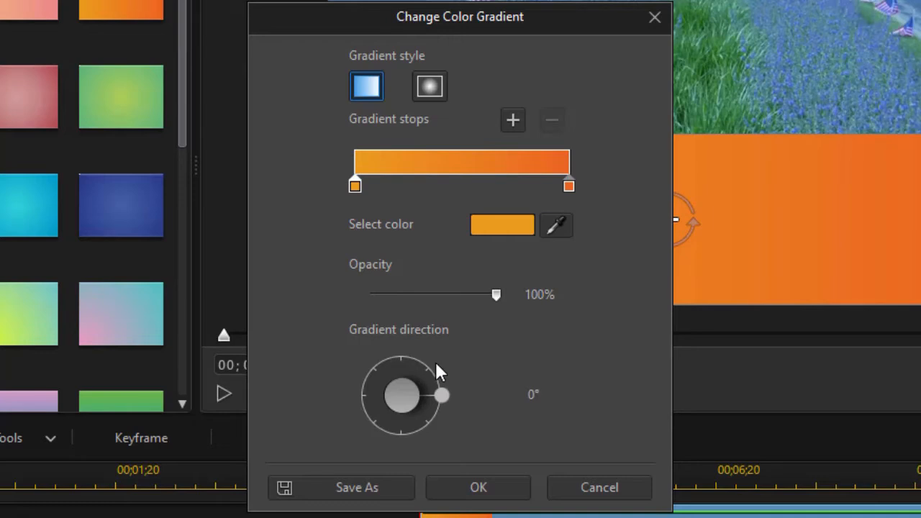
pyautogui.moveTo(441, 396); pyautogui.dragTo(445, 395)
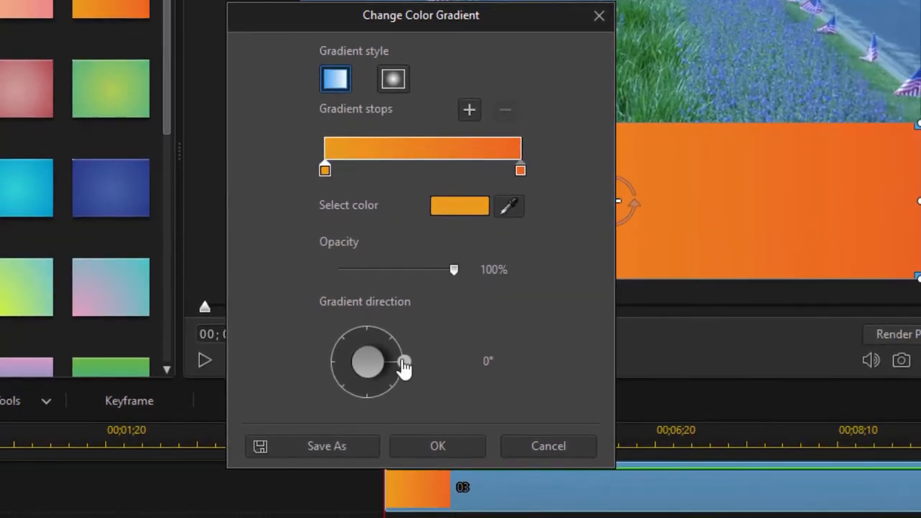
pyautogui.moveTo(406, 361); pyautogui.dragTo(373, 356)
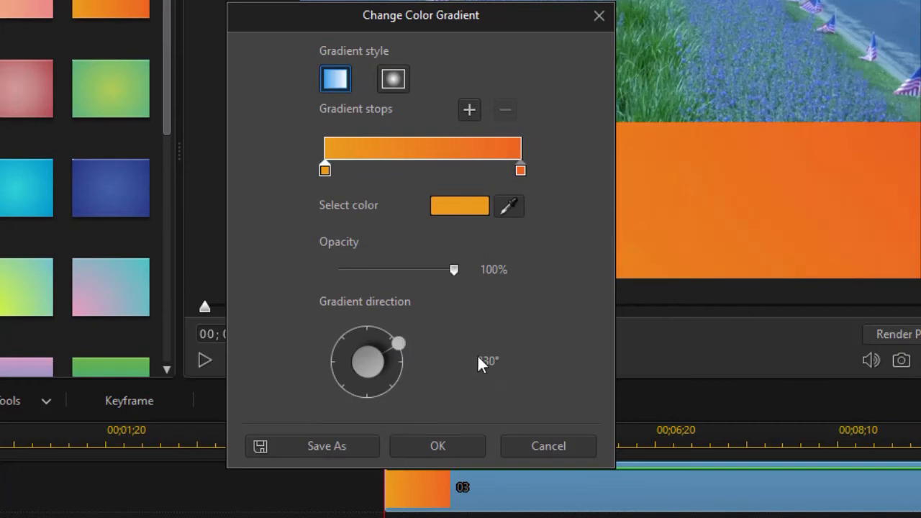
pyautogui.moveTo(497, 360); pyautogui.dragTo(461, 352)
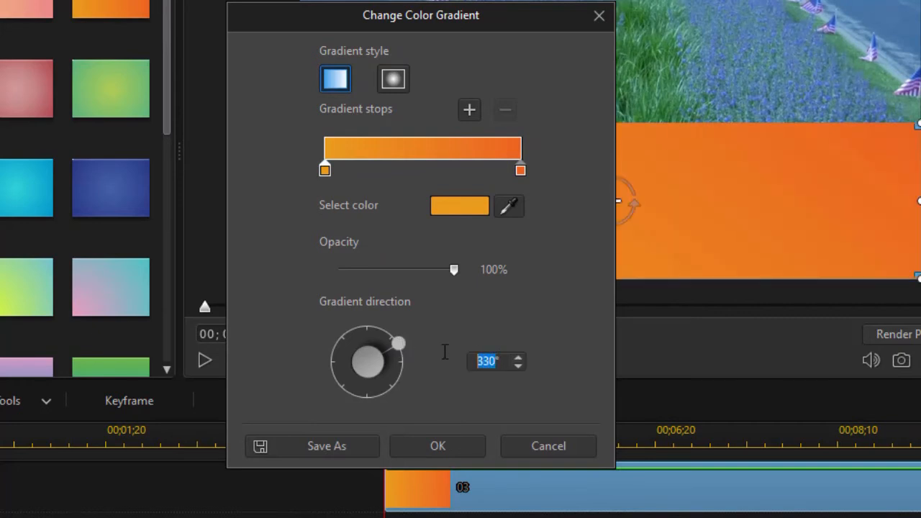
pyautogui.write('359')
pyautogui.press('Return')
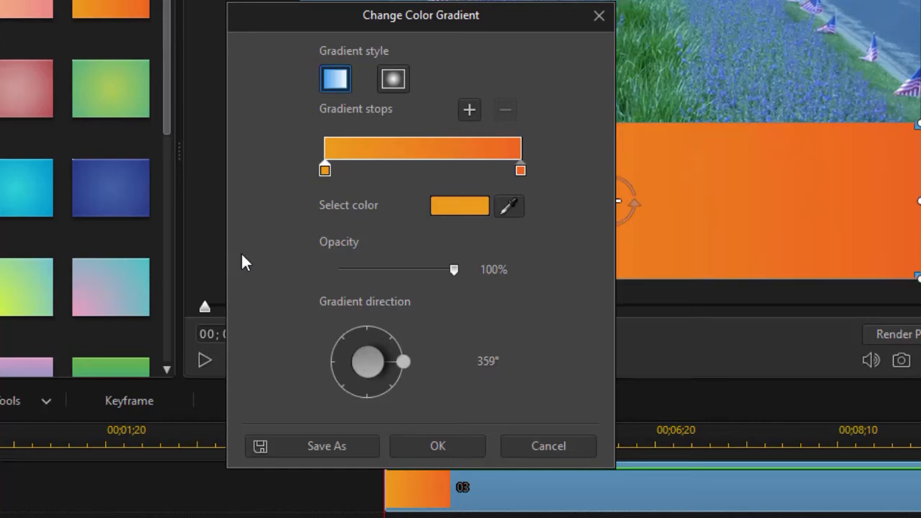
# Step: Darken the red-orange end stop of the gradient to the burnt orange 9F3E0F
pyautogui.moveTo(340, 23); pyautogui.dragTo(14, 9)
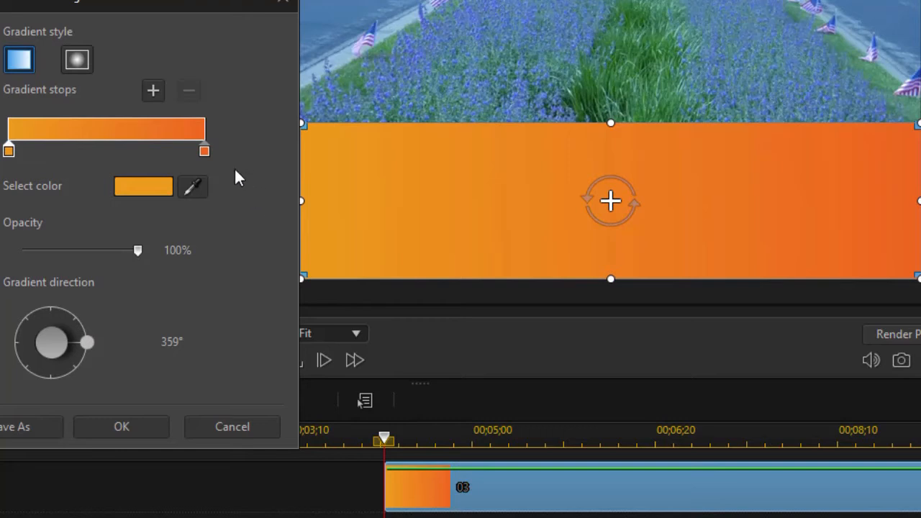
pyautogui.click(205, 152)
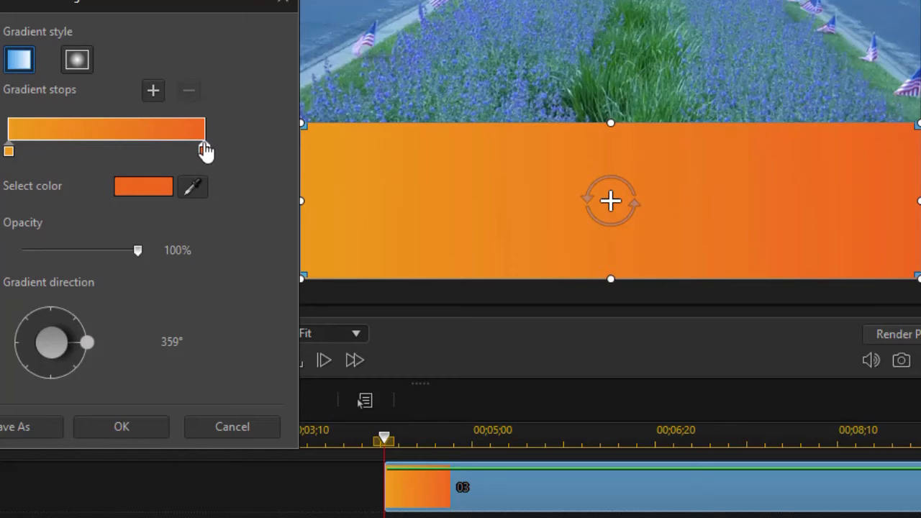
pyautogui.click(145, 185)
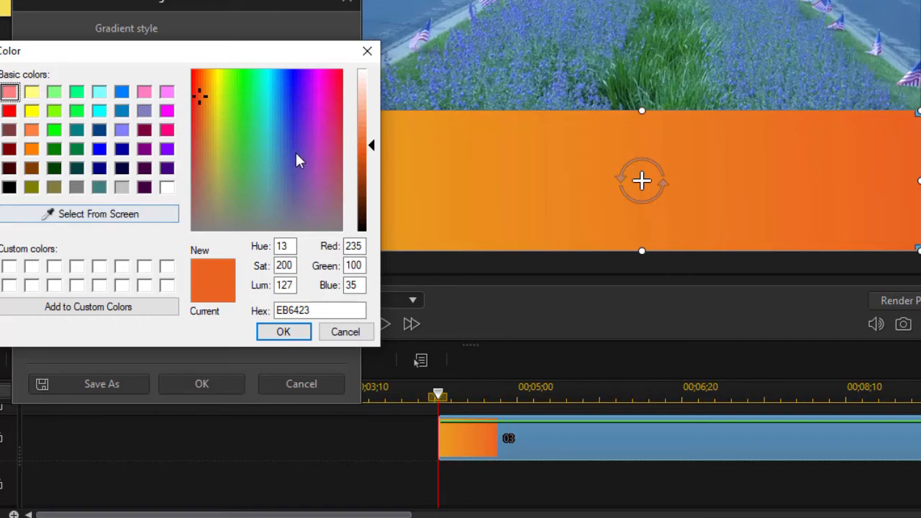
pyautogui.moveTo(371, 145); pyautogui.dragTo(372, 182)
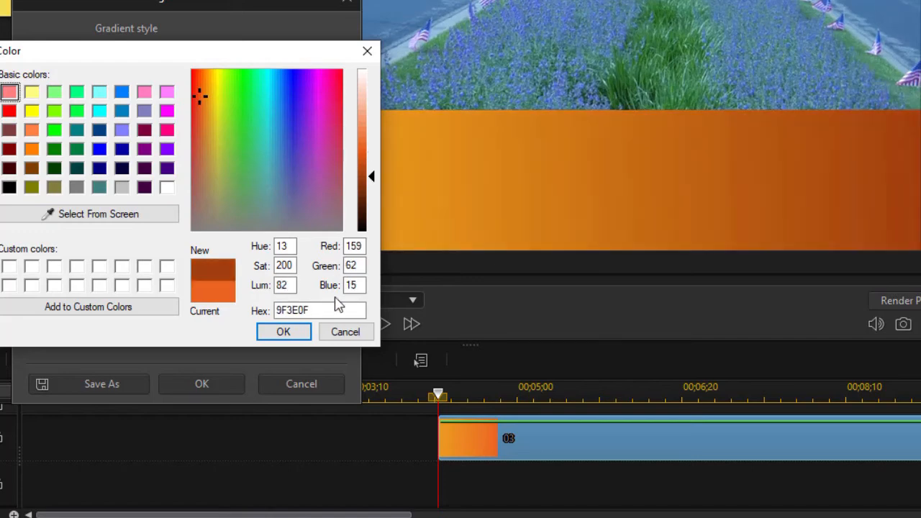
pyautogui.click(290, 332)
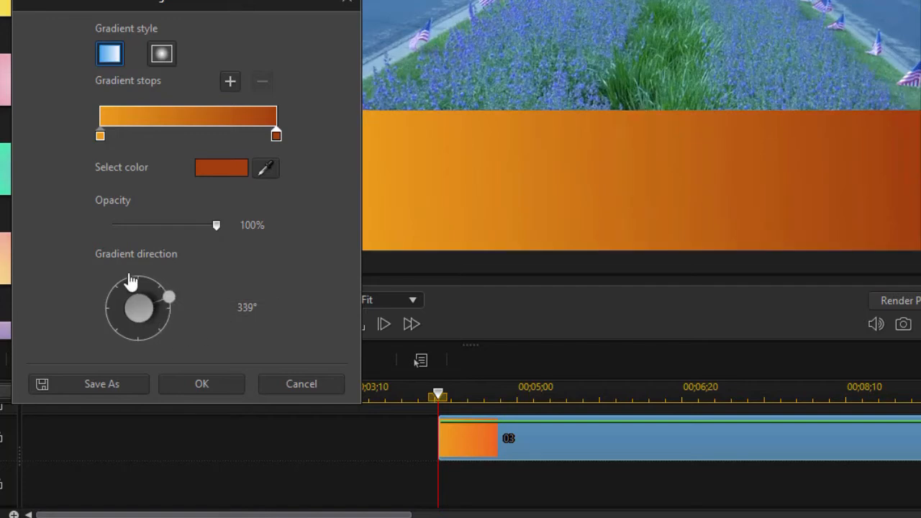
# Step: Reverse the orange board's gradient by setting its direction to 181°
pyautogui.click(104, 298)
pyautogui.moveTo(105, 299); pyautogui.dragTo(87, 322)
pyautogui.click(109, 317)
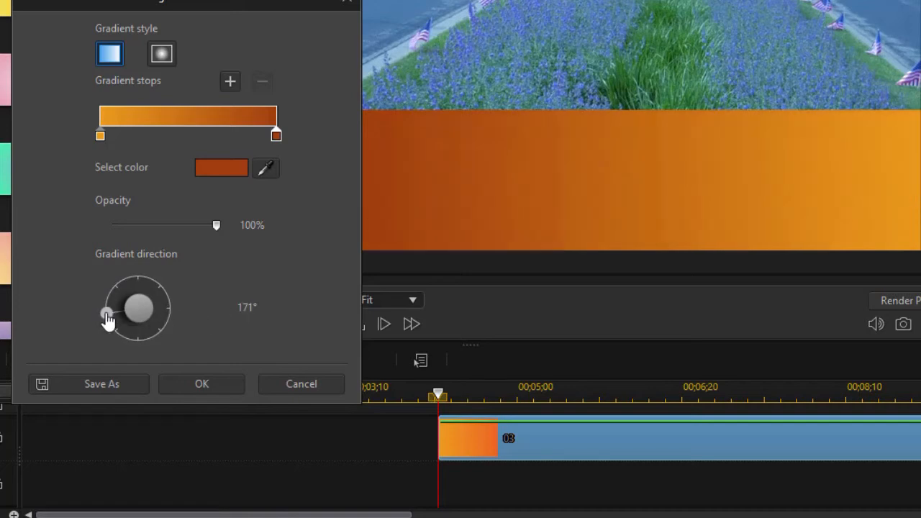
pyautogui.click(103, 310)
pyautogui.click(399, 159)
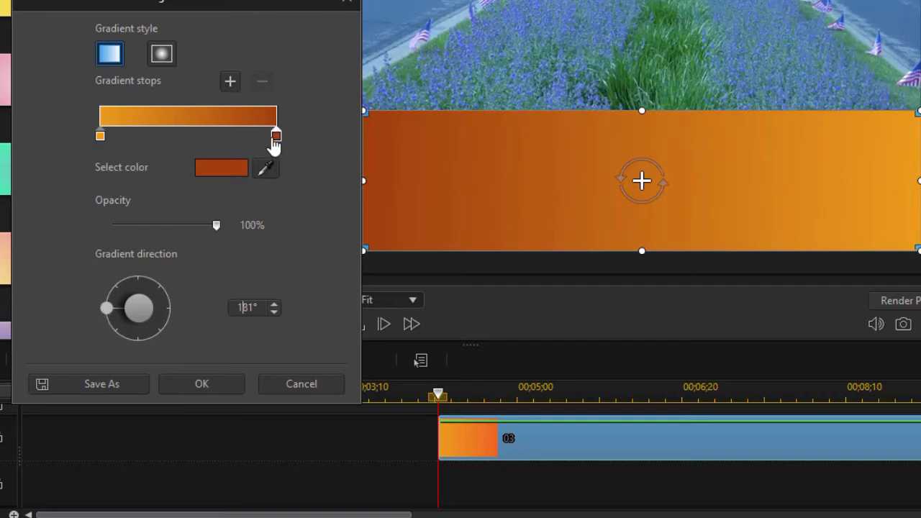
# Step: Try the burnt orange stop at 23%, 41% and 75% opacity, and restore it to 100%
pyautogui.moveTo(216, 226); pyautogui.dragTo(134, 228)
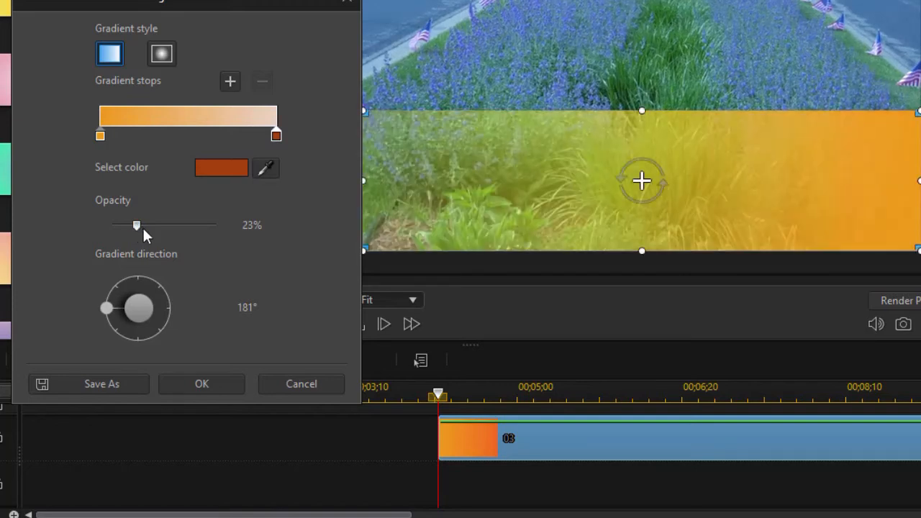
pyautogui.moveTo(136, 225); pyautogui.dragTo(155, 226)
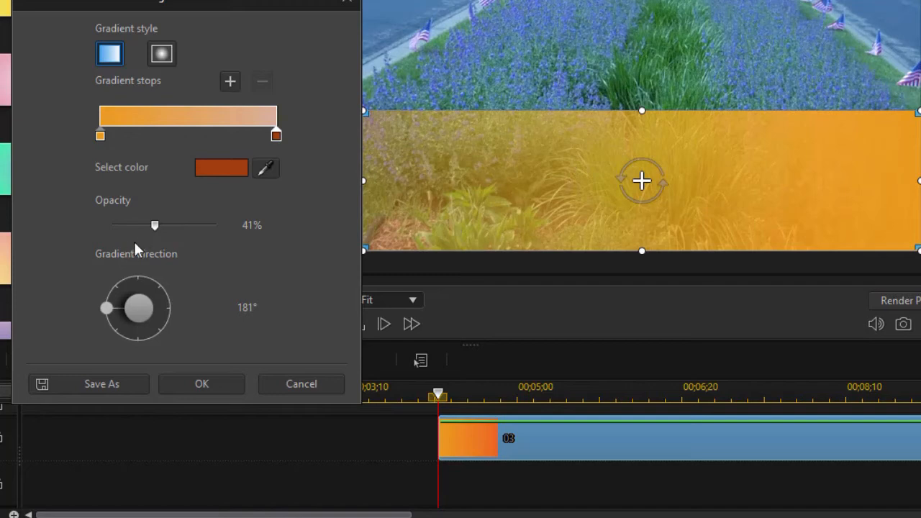
pyautogui.moveTo(153, 229); pyautogui.dragTo(191, 231)
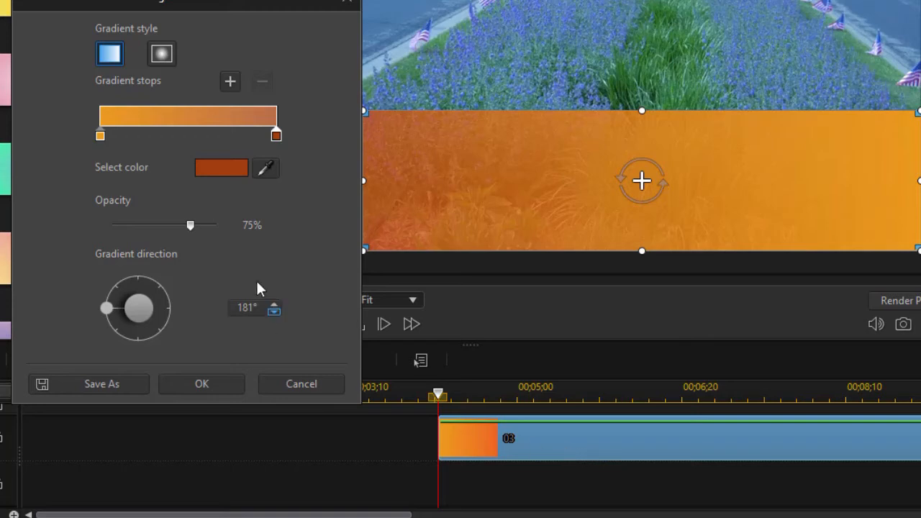
pyautogui.moveTo(190, 224); pyautogui.dragTo(227, 223)
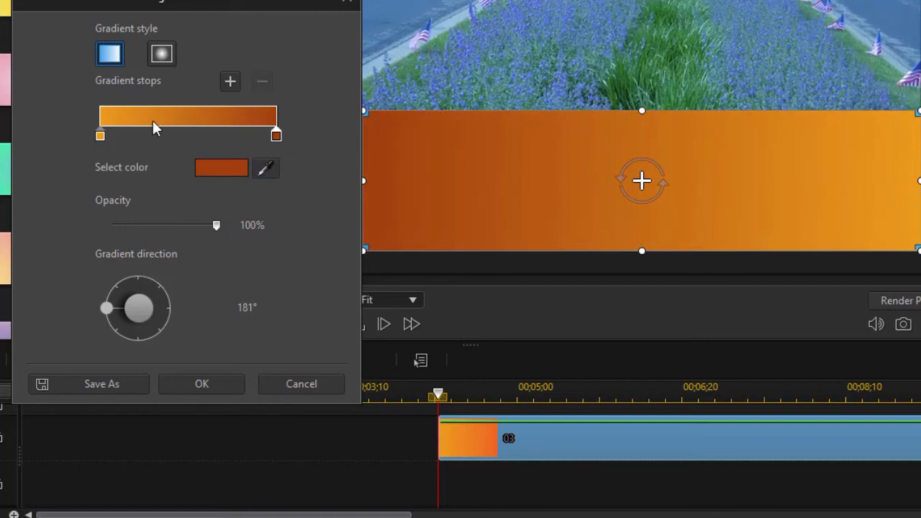
# Step: Add a stop slightly past the gradient's middle, remove the extra one beside it, and darken the remaining middle stop to brown 522C0A
pyautogui.click(203, 135)
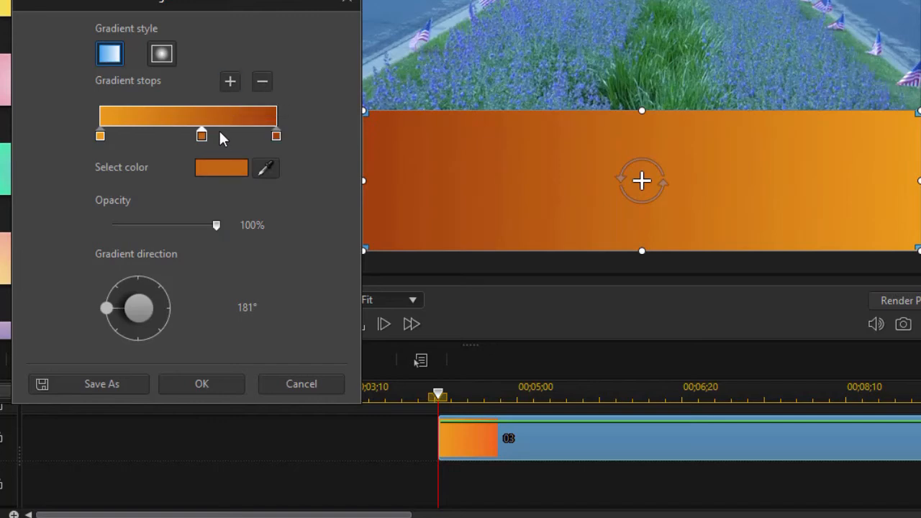
pyautogui.click(163, 135)
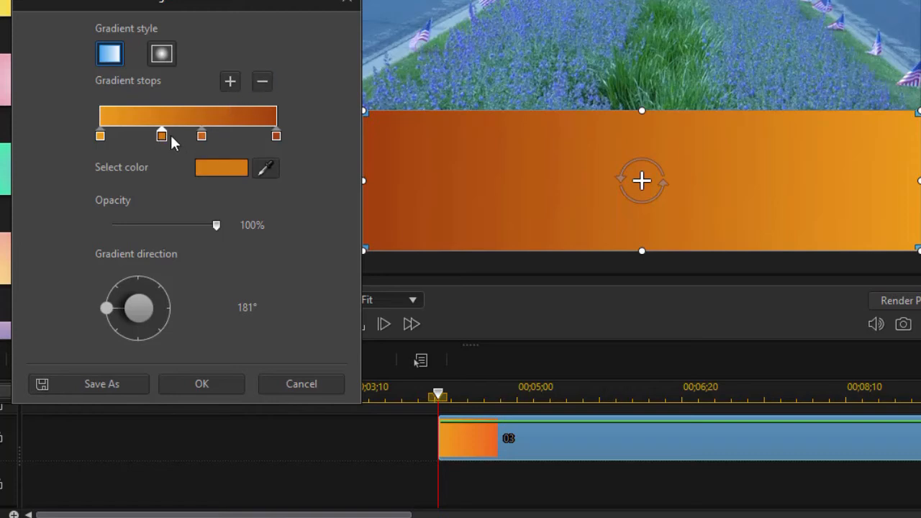
pyautogui.click(262, 81)
pyautogui.click(216, 166)
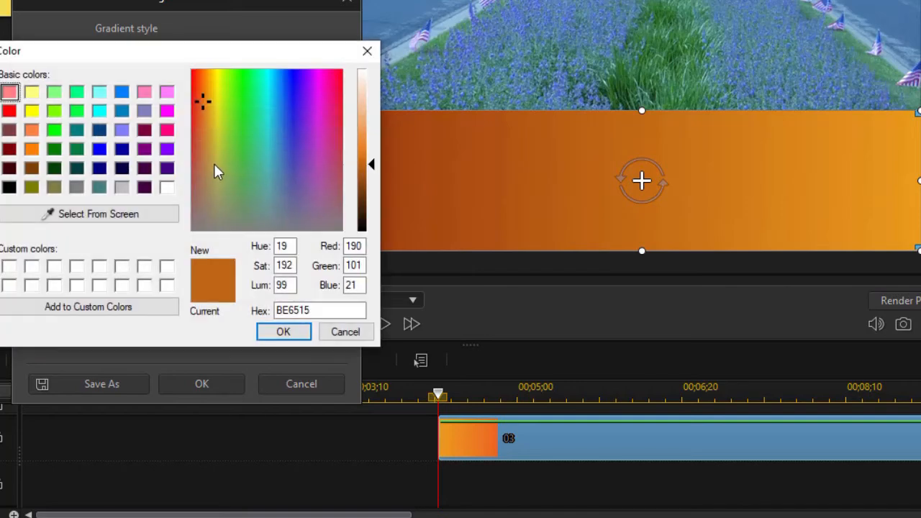
pyautogui.moveTo(374, 168); pyautogui.dragTo(374, 208)
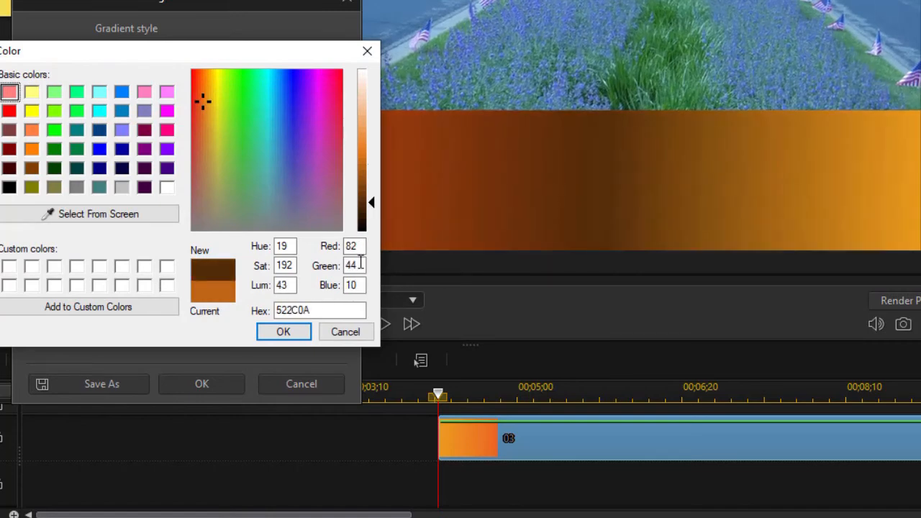
pyautogui.click(286, 332)
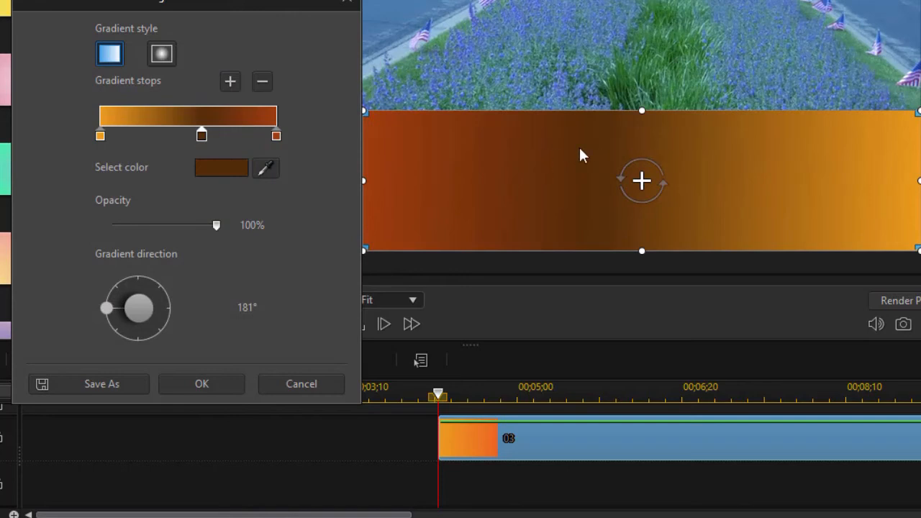
# Step: Set the gradient direction to 91° and add a white FFFFFF stop between the light orange and dark brown stops
pyautogui.moveTo(108, 316); pyautogui.dragTo(147, 347)
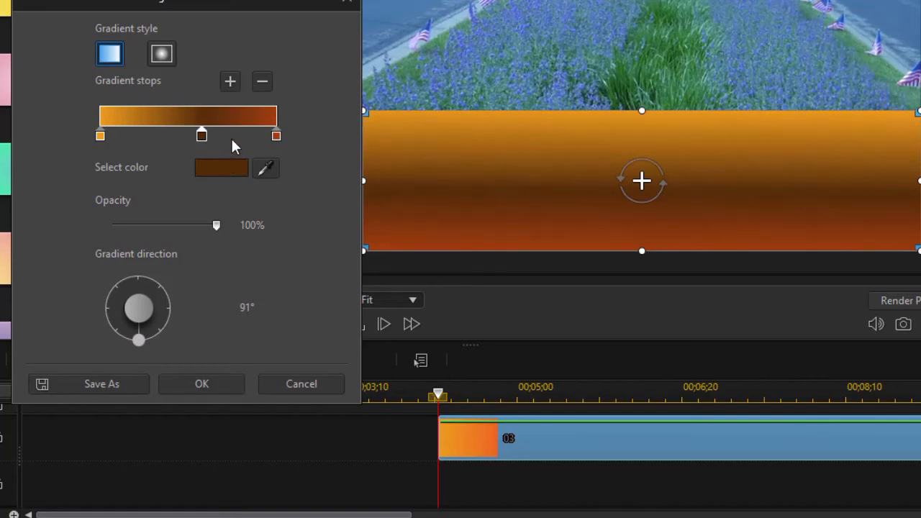
pyautogui.click(164, 135)
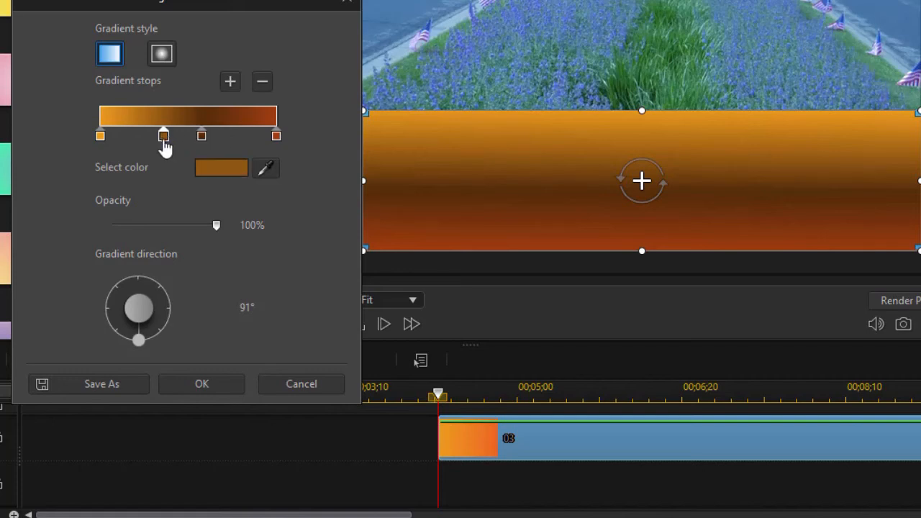
pyautogui.click(213, 170)
pyautogui.click(167, 188)
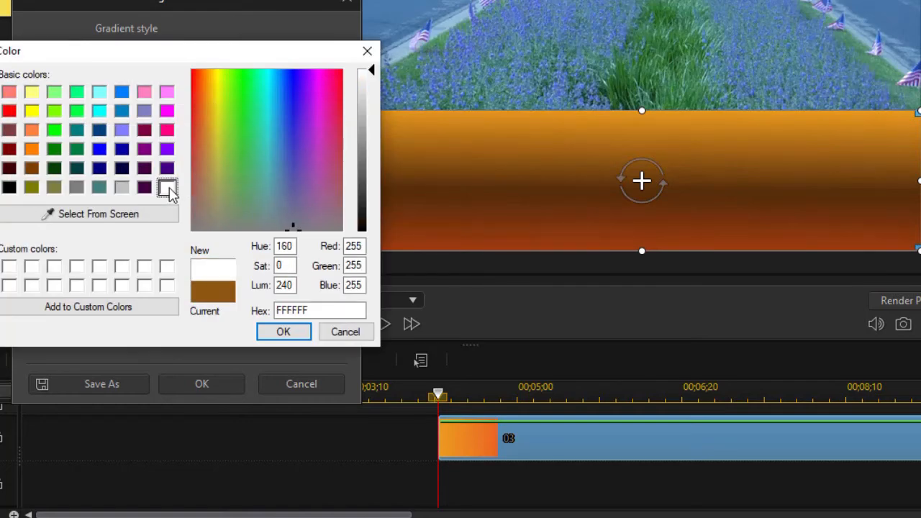
pyautogui.click(273, 333)
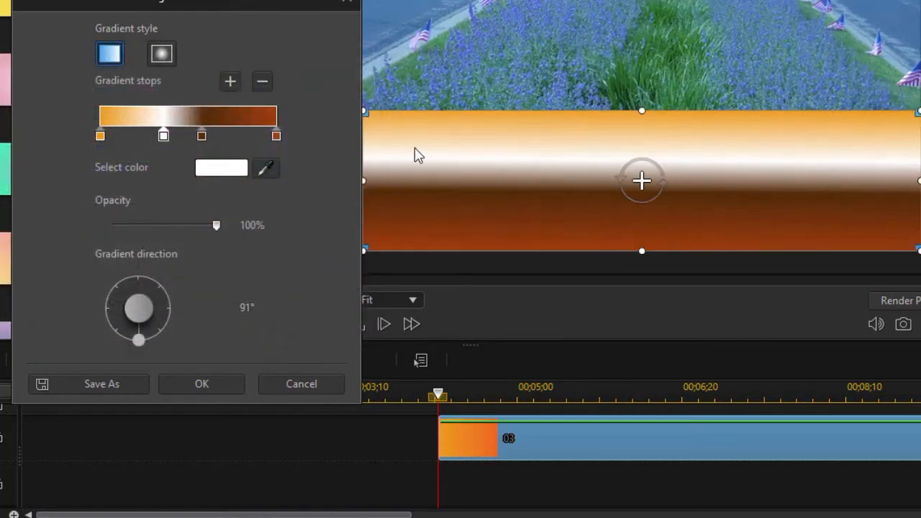
# Step: Try the white stop at several positions along the gradient and leave it about a quarter of the way from the light orange end
pyautogui.click(164, 143)
pyautogui.moveTo(164, 143); pyautogui.dragTo(119, 149)
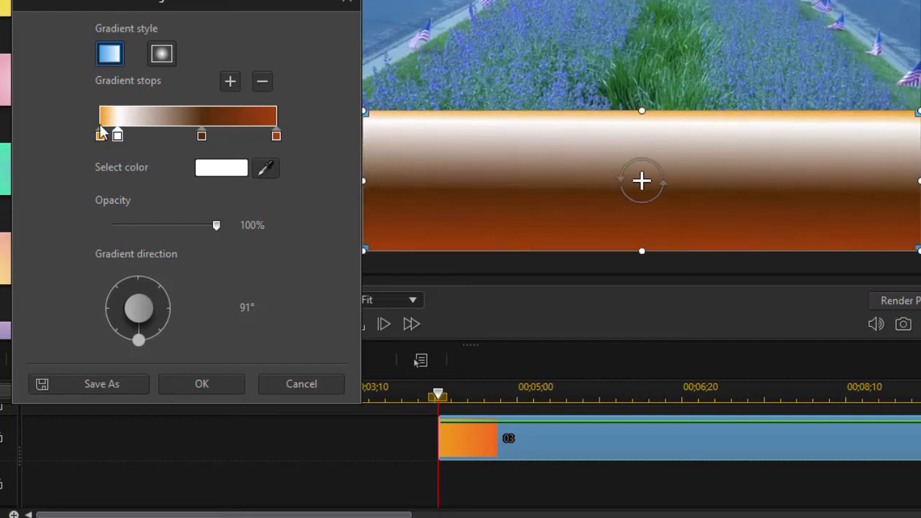
pyautogui.moveTo(117, 140); pyautogui.dragTo(187, 142)
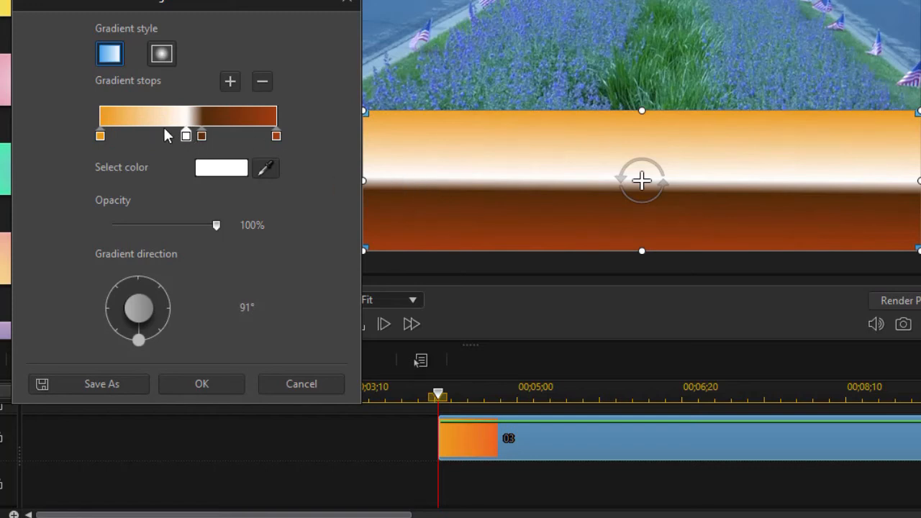
pyautogui.moveTo(184, 137); pyautogui.dragTo(154, 142)
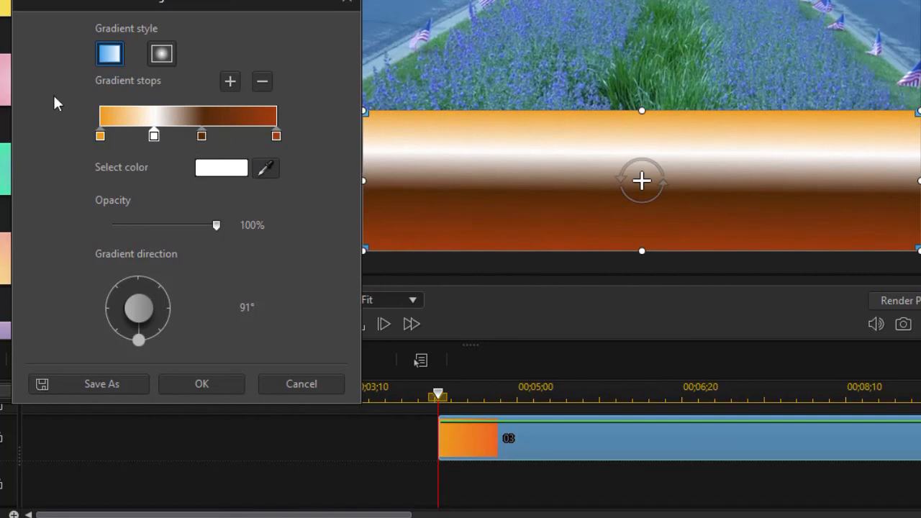
pyautogui.moveTo(153, 141); pyautogui.dragTo(261, 149)
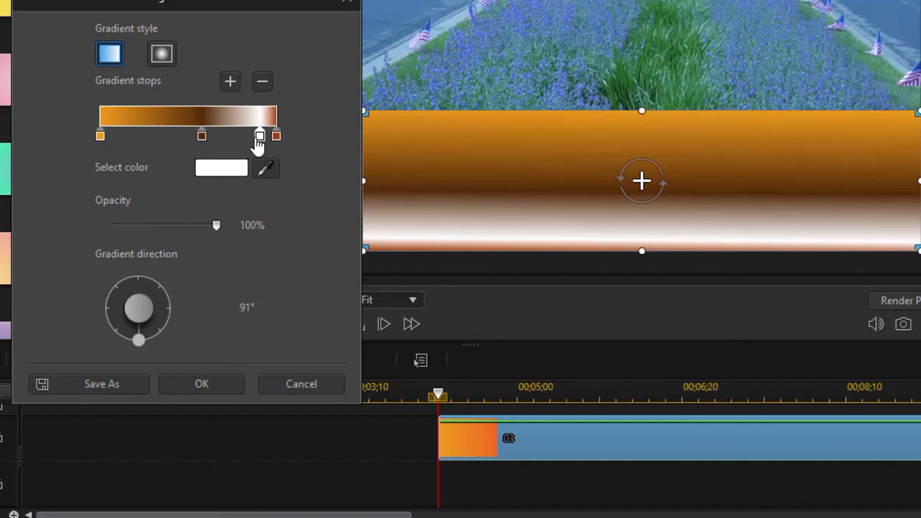
pyautogui.moveTo(259, 138); pyautogui.dragTo(150, 136)
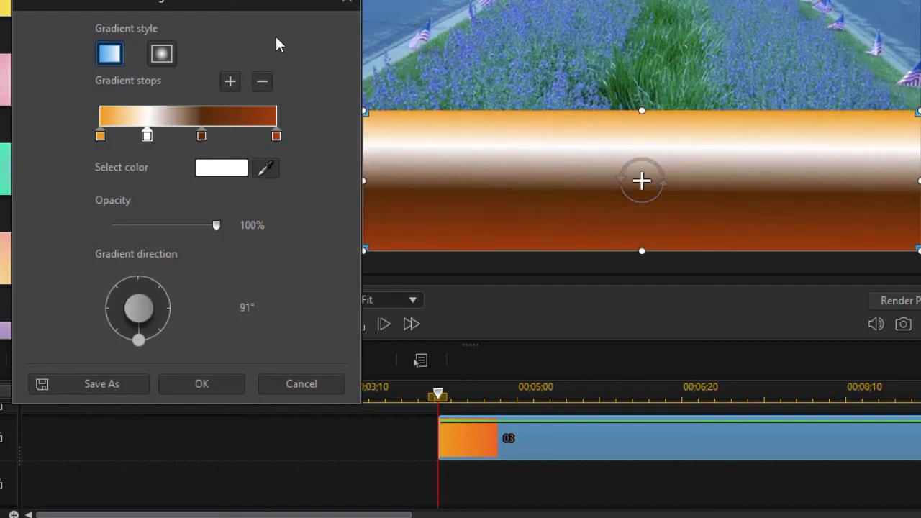
# Step: Save the customized gradient as a custom template named test
pyautogui.click(111, 385)
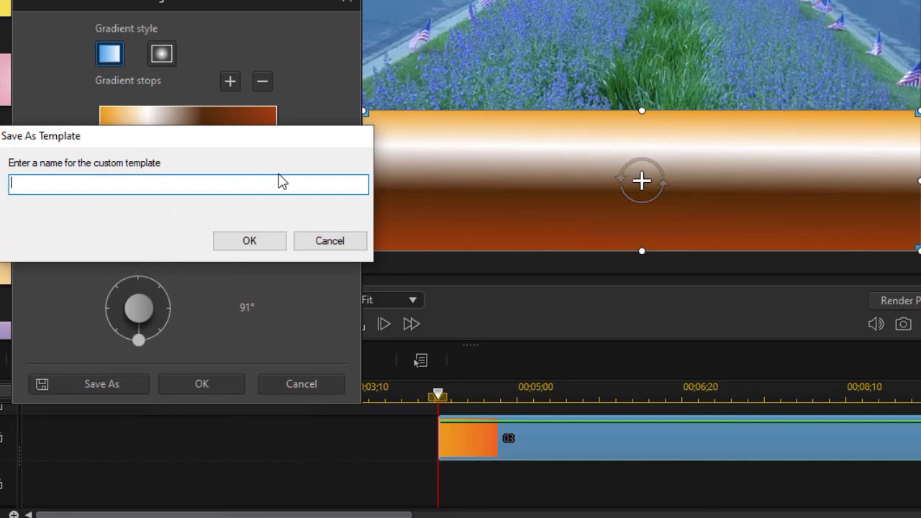
pyautogui.write('test')
pyautogui.click(259, 246)
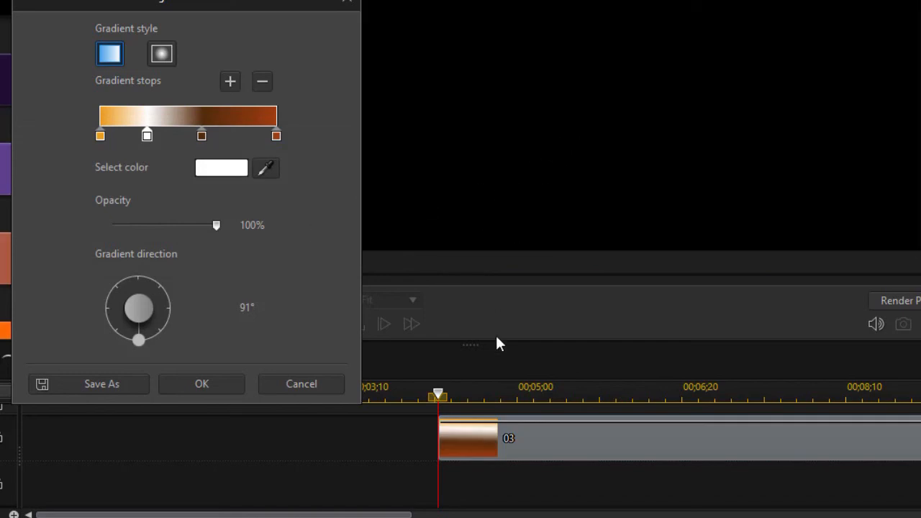